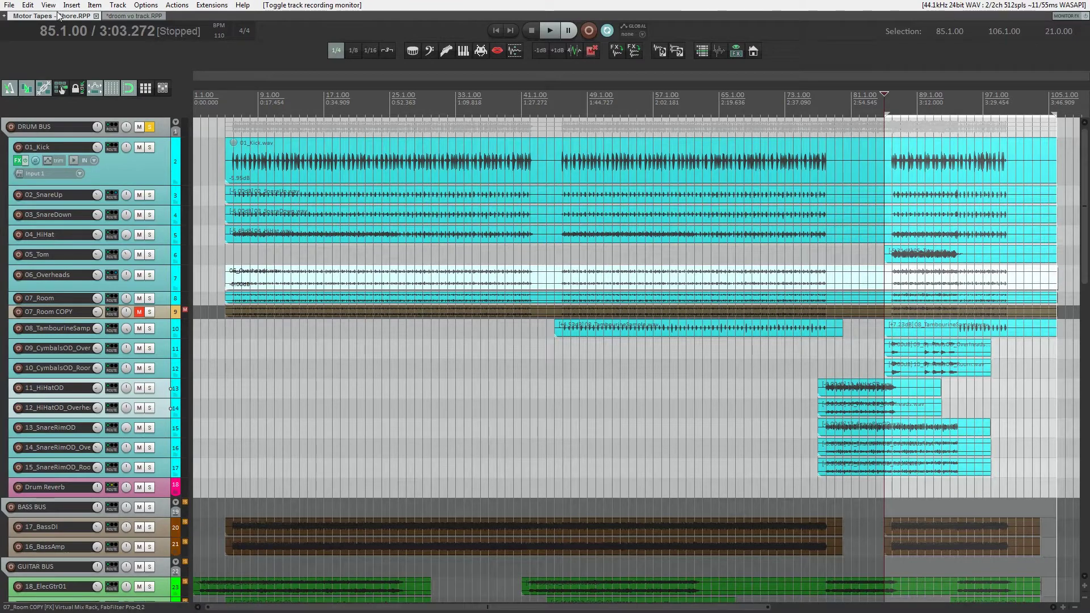
# Play the soloed drum bus from measure 73 and from measure 85 to compare the two sections
pyautogui.click(785, 96)
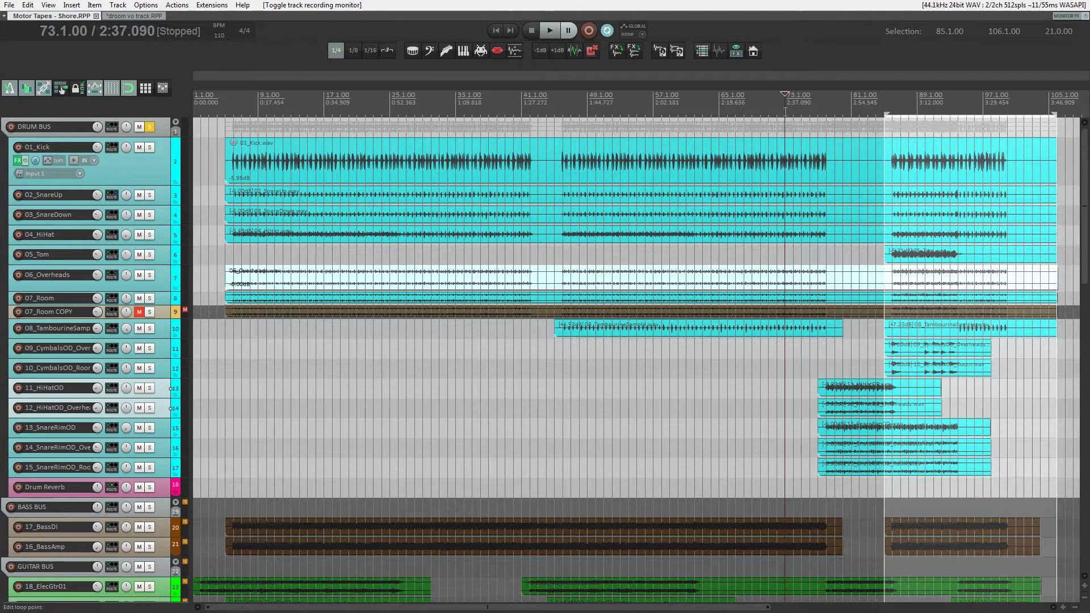
pyautogui.press('space')
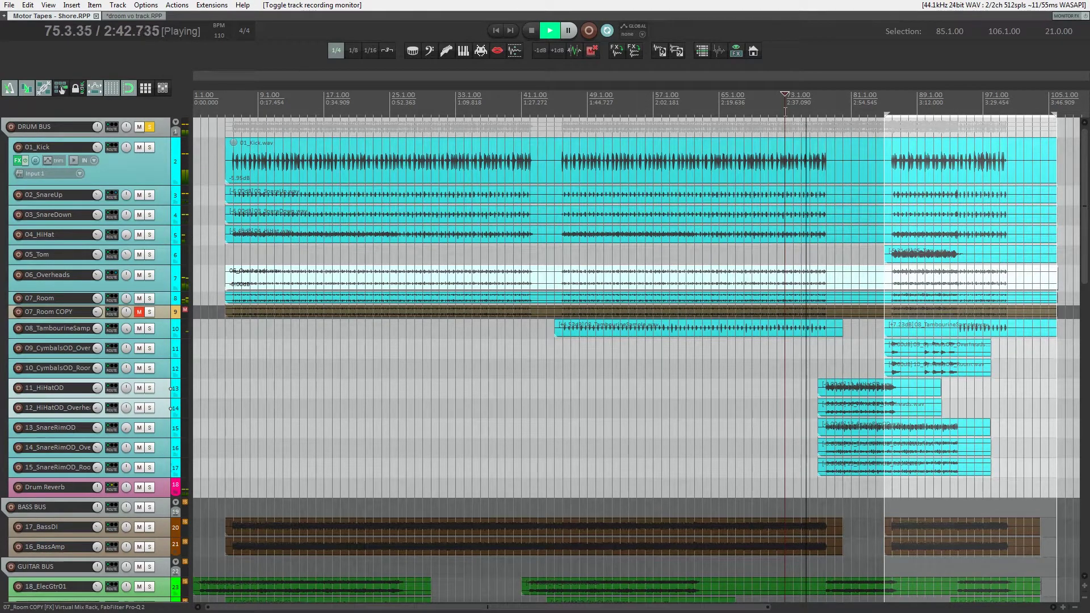
pyautogui.press('space')
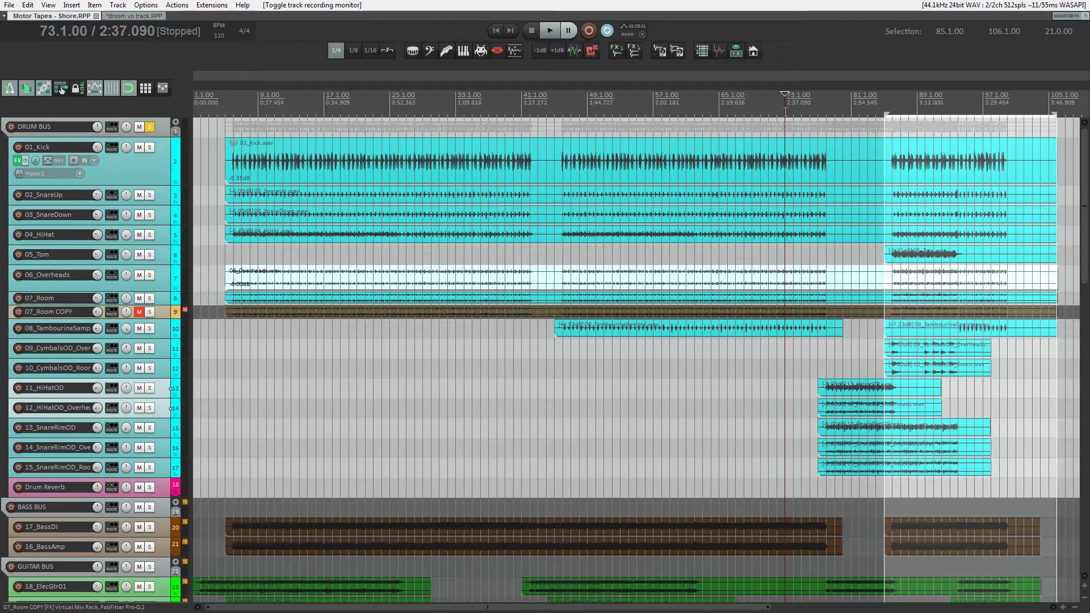
pyautogui.click(884, 108)
pyautogui.press('space')
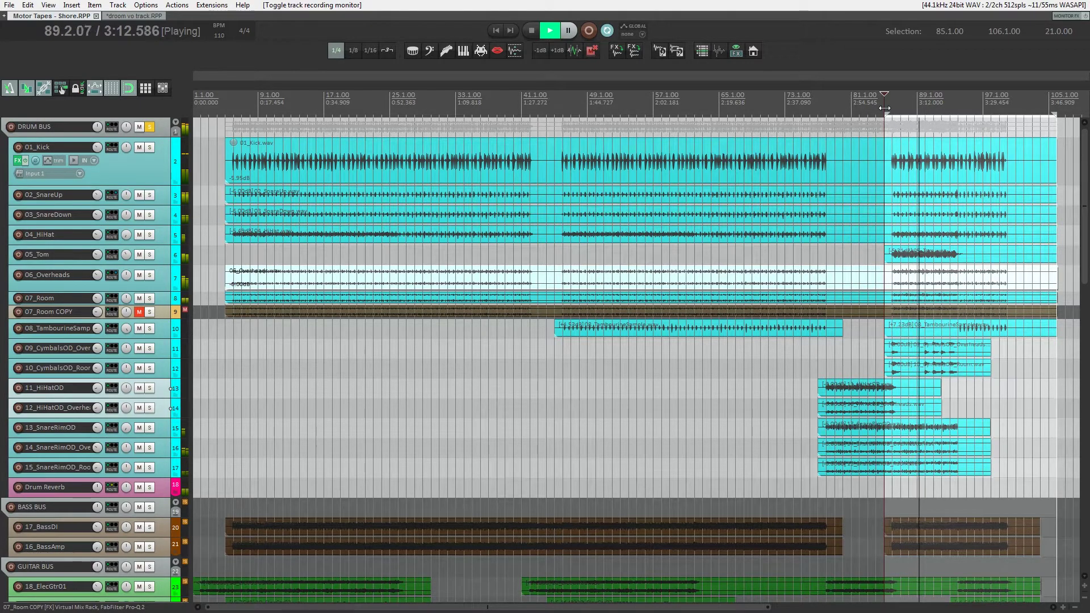
pyautogui.press('space')
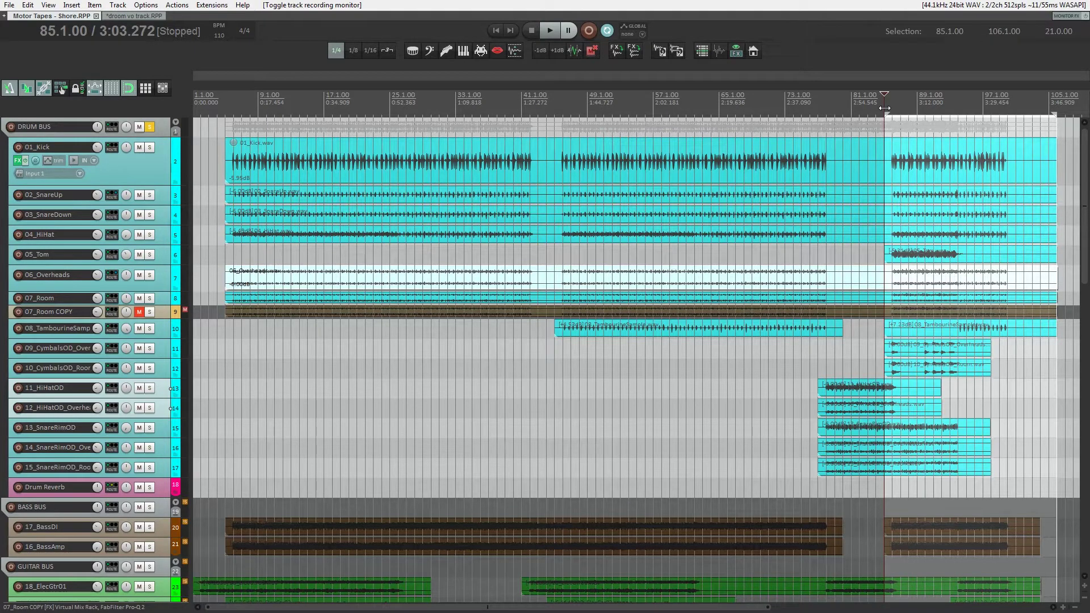
# Show the mixer and audition the 07_Room track in solo from measure 85
pyautogui.hotkey('ctrl', 'm')
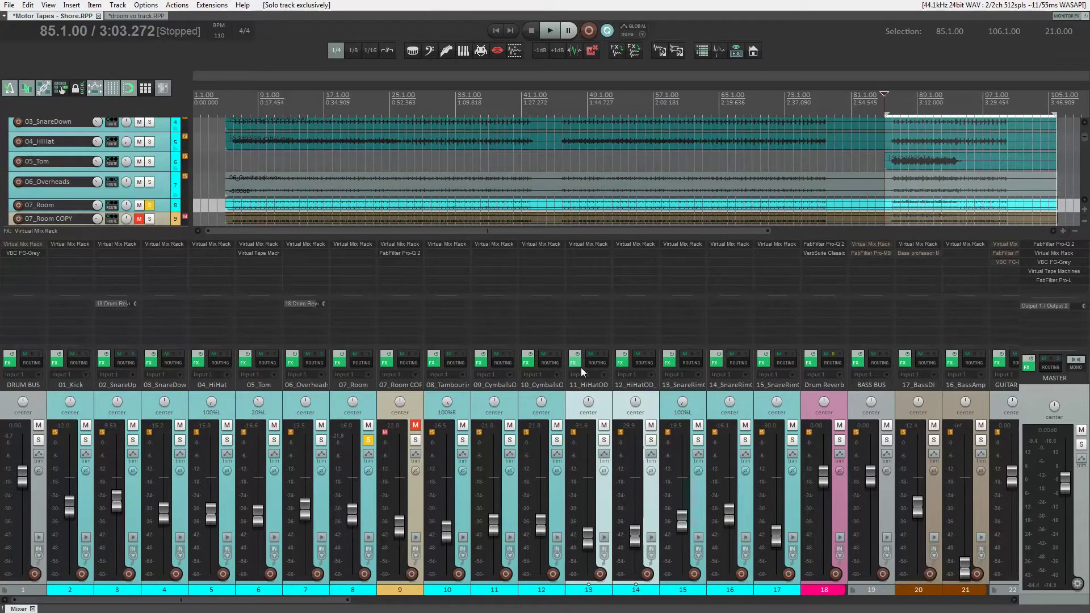
pyautogui.press('space')
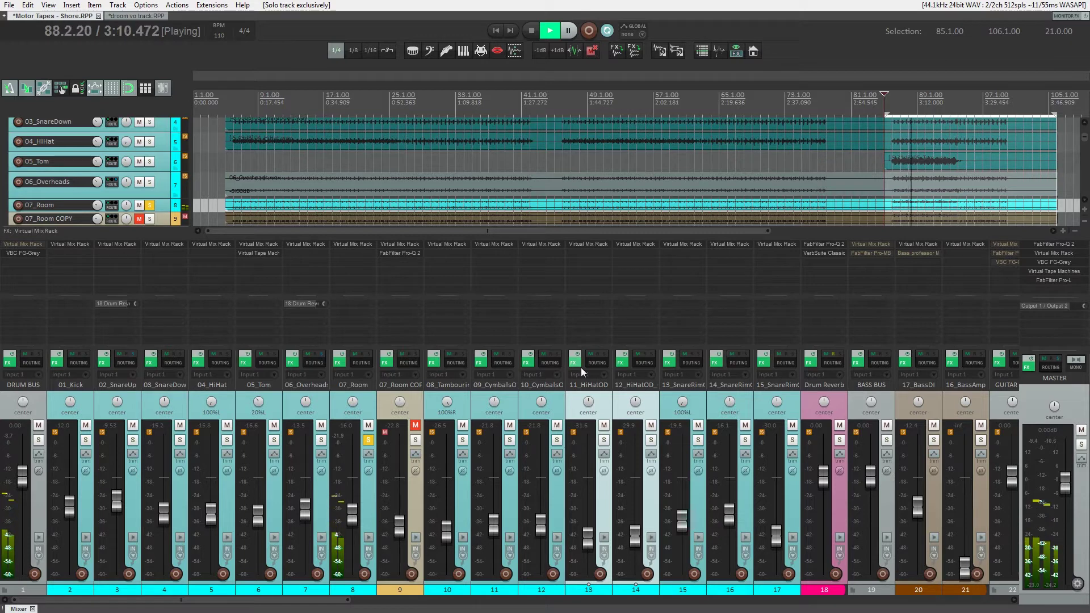
pyautogui.press('space')
# Unmute 07_Room COPY, open its Virtual Mix Rack and bypass the FG-Stress, CS-EQ, AirEQ Earth and VCC Channel modules
pyautogui.click(415, 425)
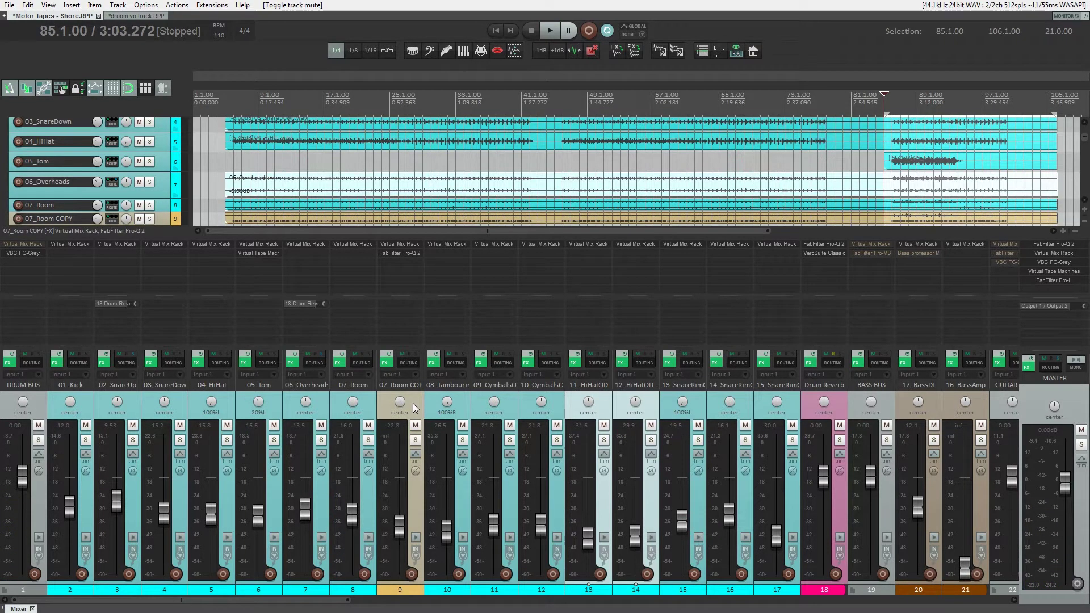
pyautogui.click(399, 244)
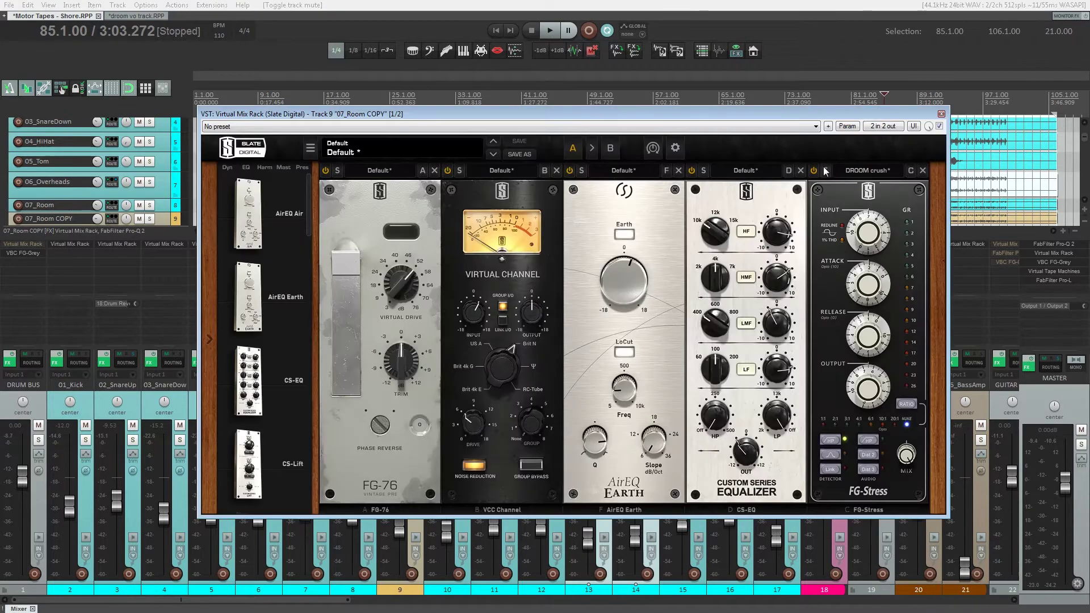
pyautogui.click(814, 169)
pyautogui.click(691, 169)
pyautogui.click(448, 171)
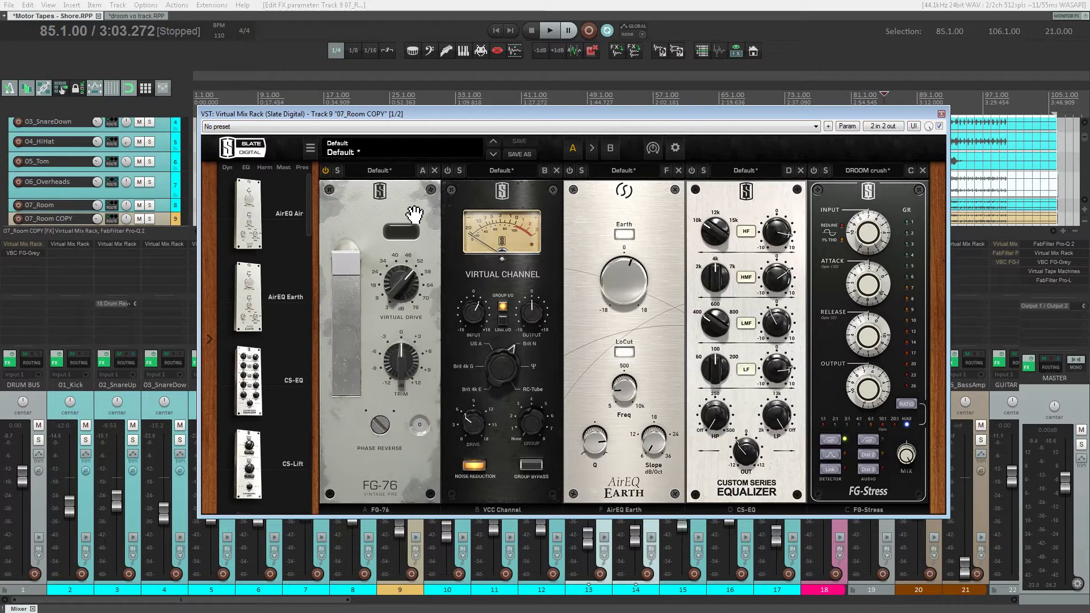
# Re-enable the VCC Channel and AirEQ Earth modules one at a time, auditioning 07_Room COPY in solo with each
pyautogui.click(448, 173)
pyautogui.press('space')
pyautogui.moveTo(553, 115); pyautogui.dragTo(549, 96)
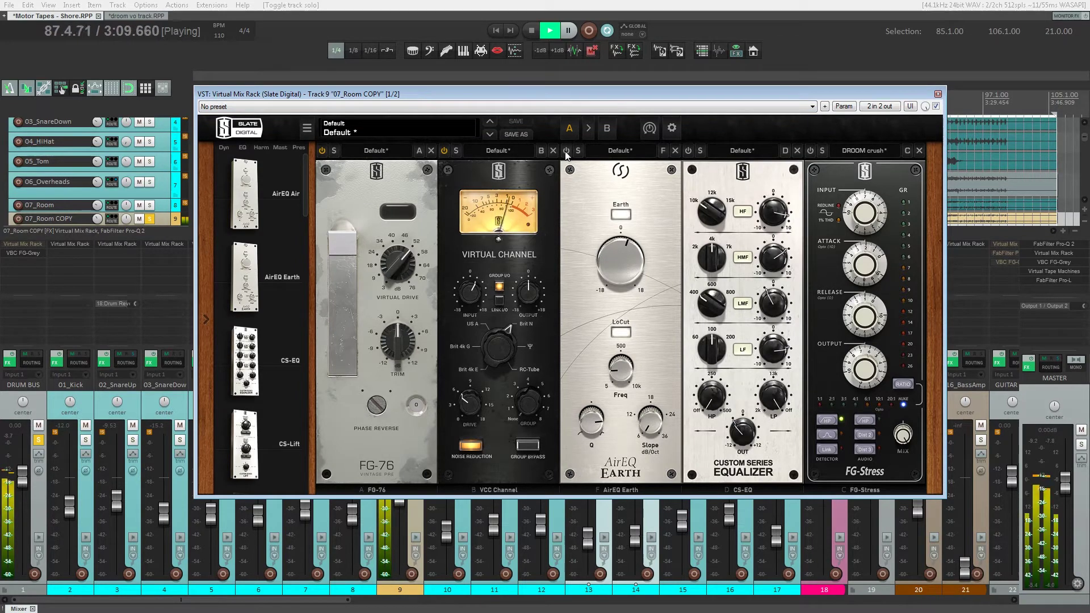
pyautogui.press('space')
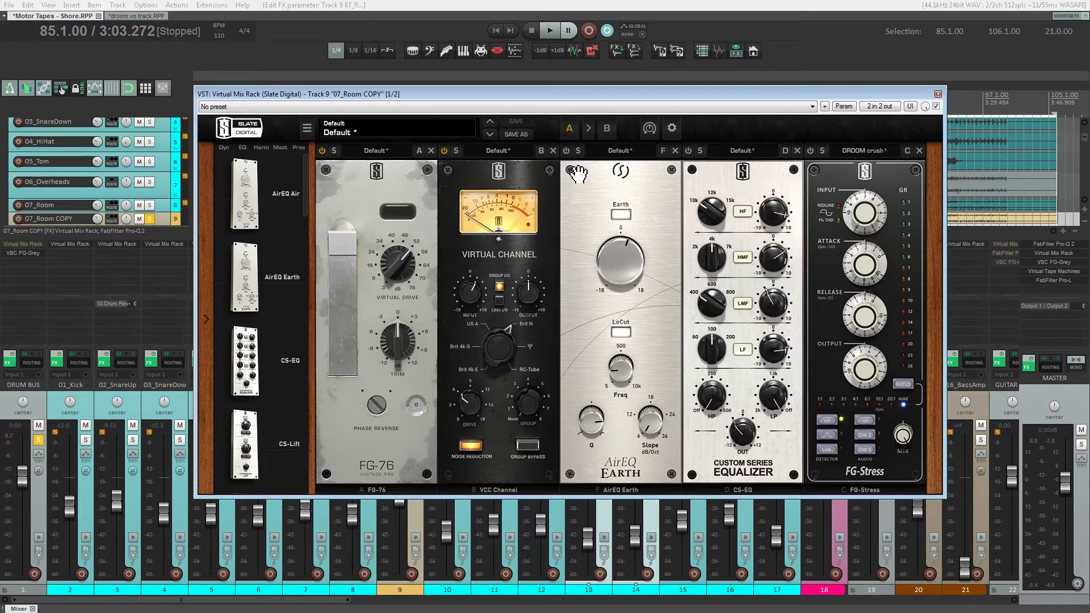
pyautogui.press('space')
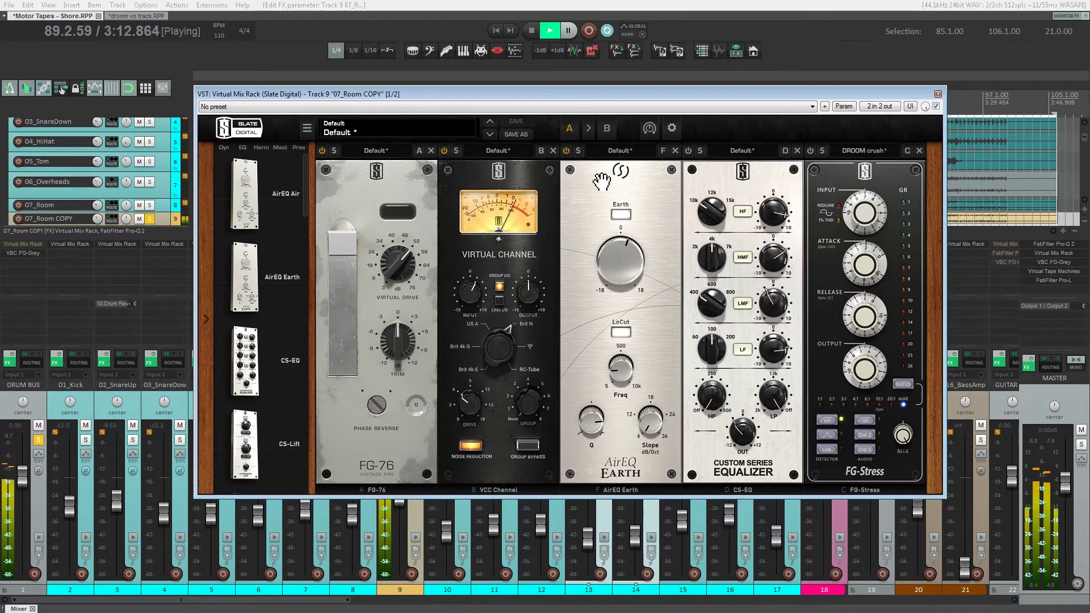
pyautogui.press('space')
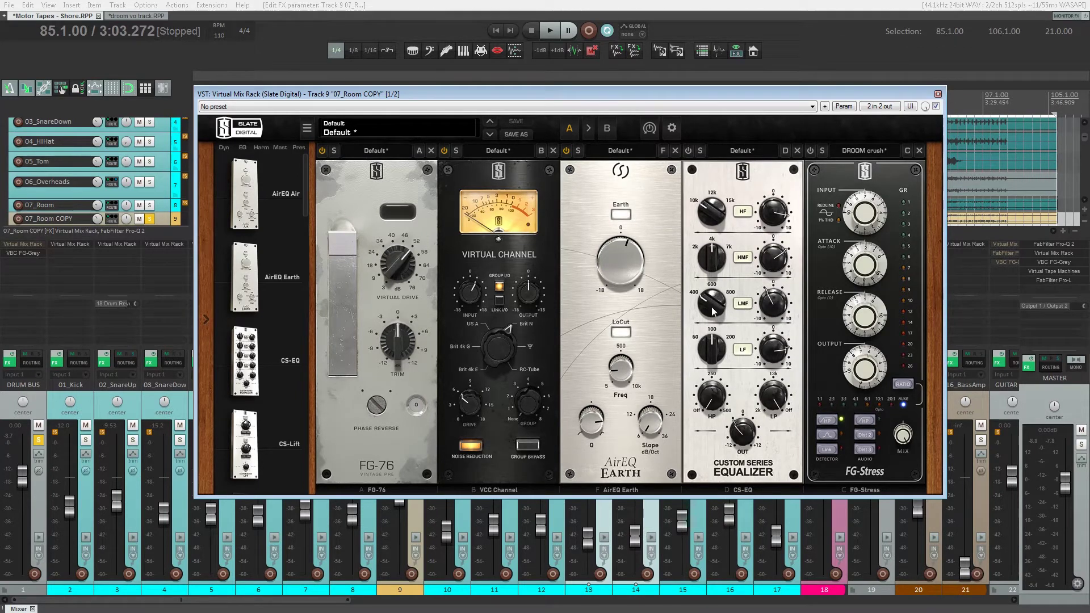
# Re-enable the CS-EQ and FG-Stress modules while auditioning 07_Room COPY, comparing CS-EQ on and off, and close the rack
pyautogui.moveTo(718, 305)
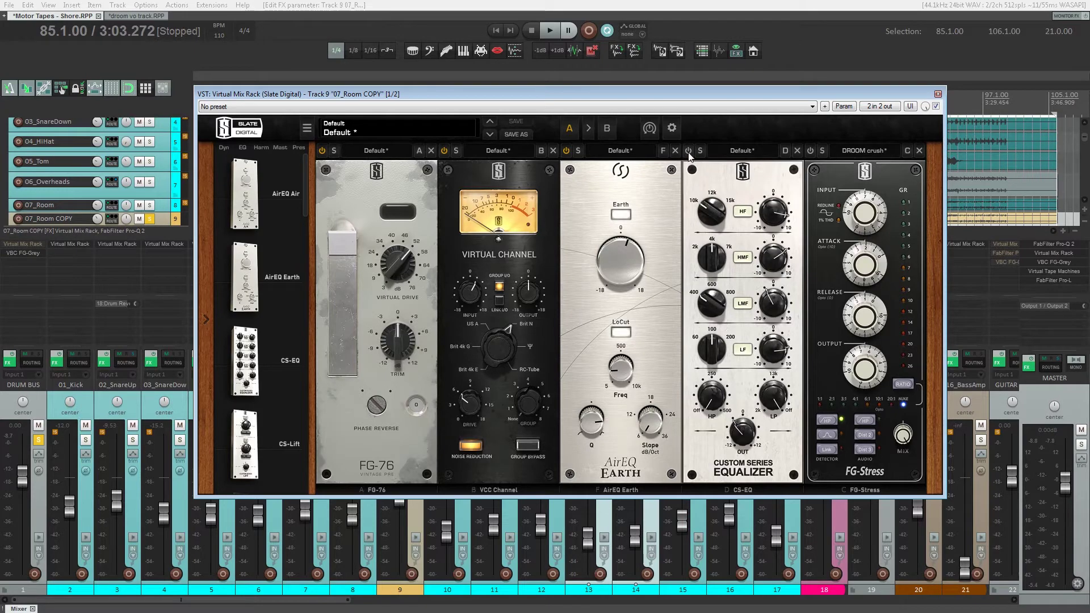
pyautogui.press('space')
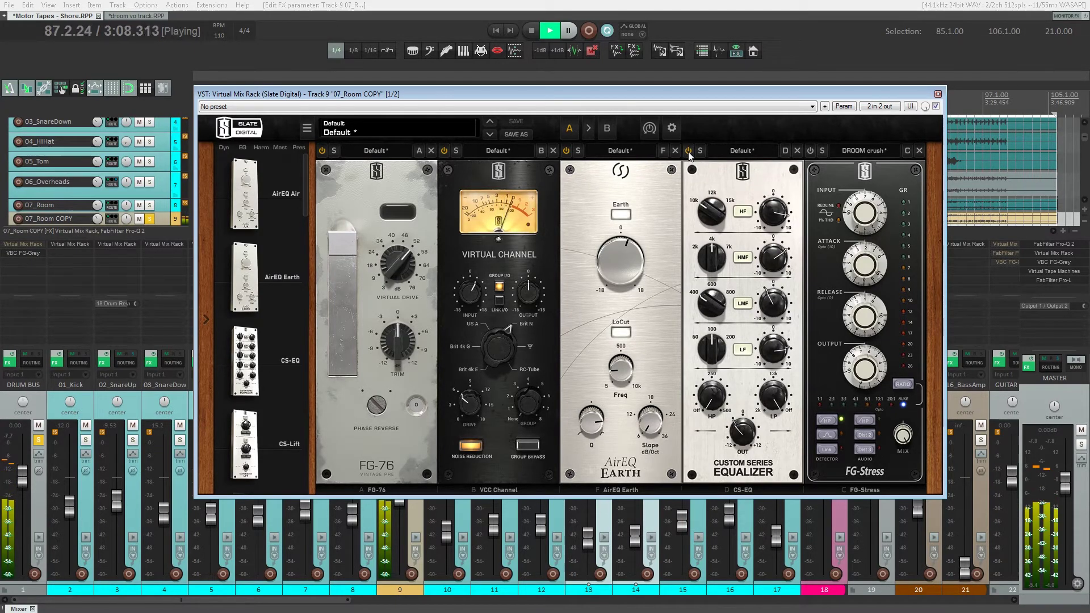
pyautogui.click(688, 151)
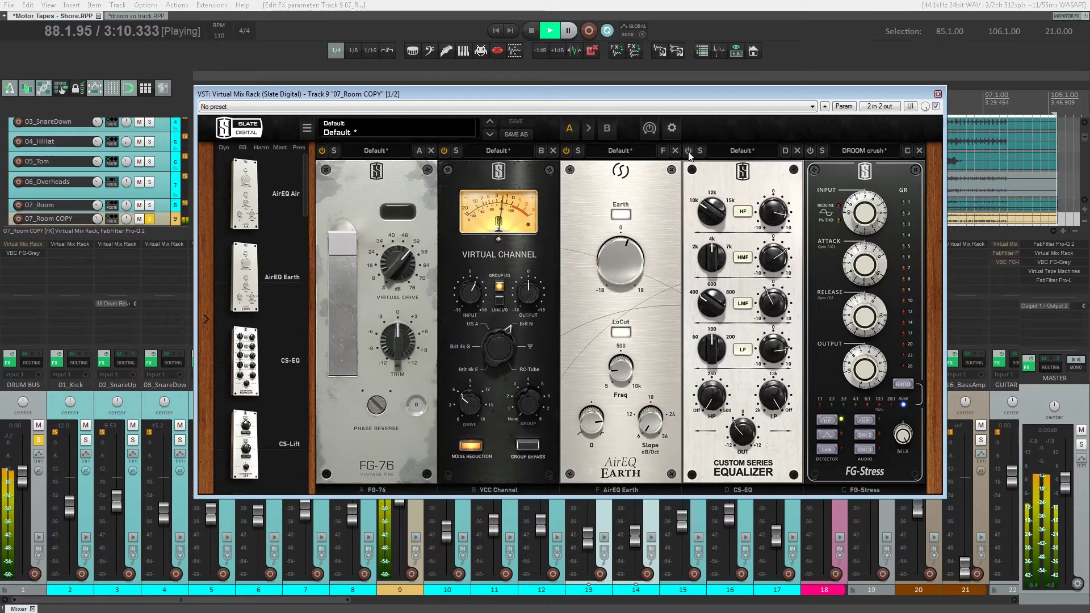
pyautogui.click(688, 151)
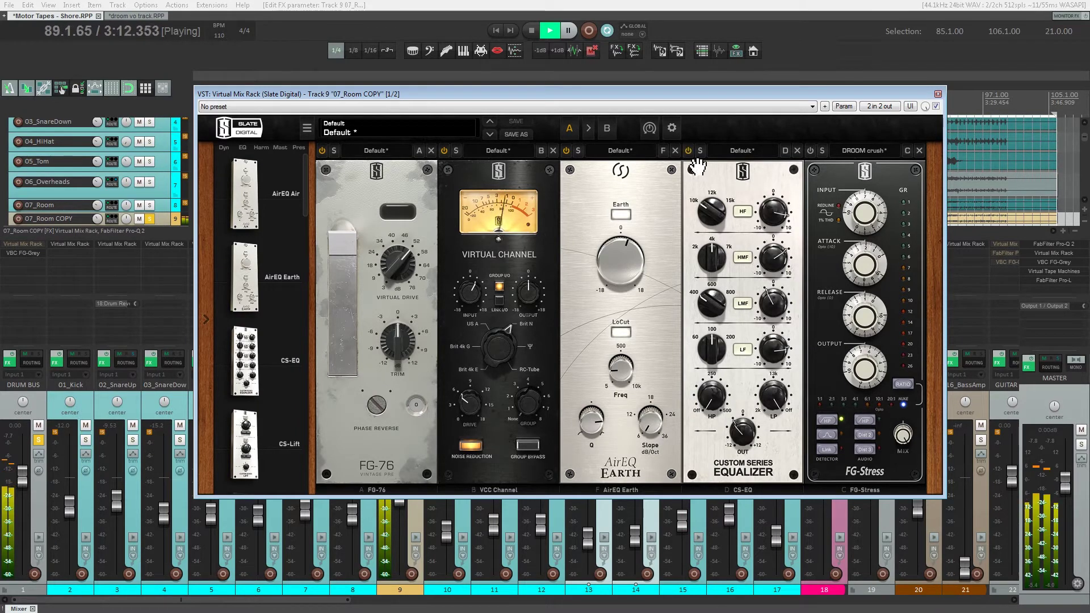
pyautogui.press('space')
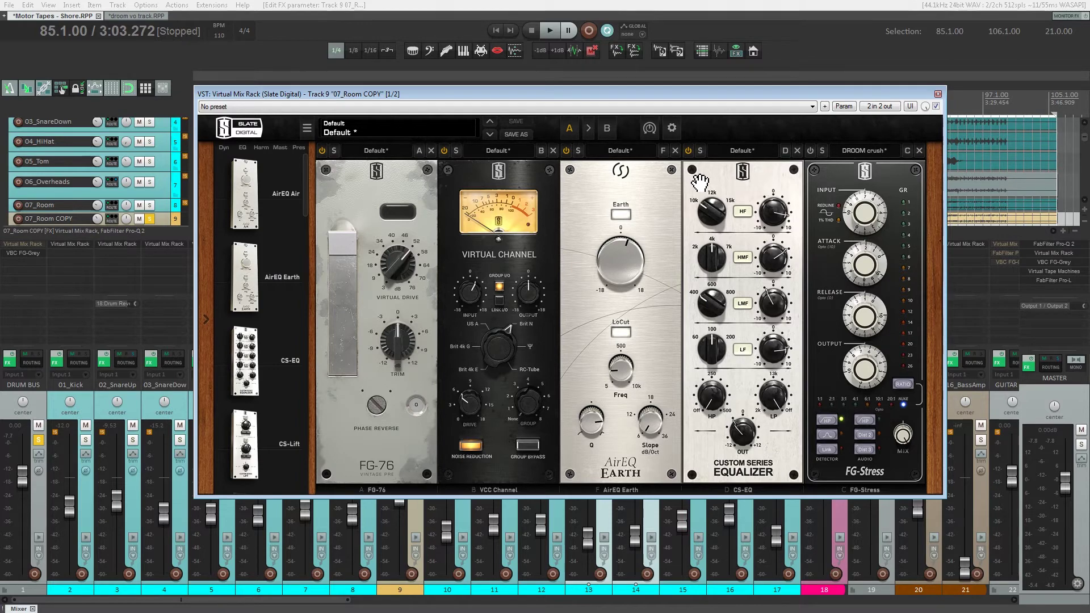
pyautogui.press('space')
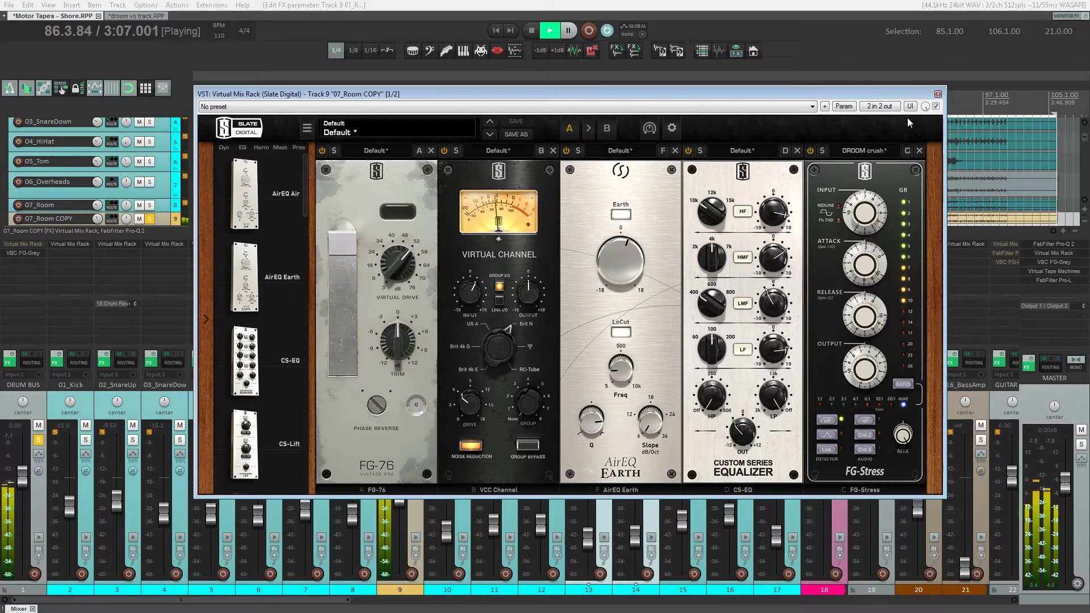
pyautogui.press('Escape')
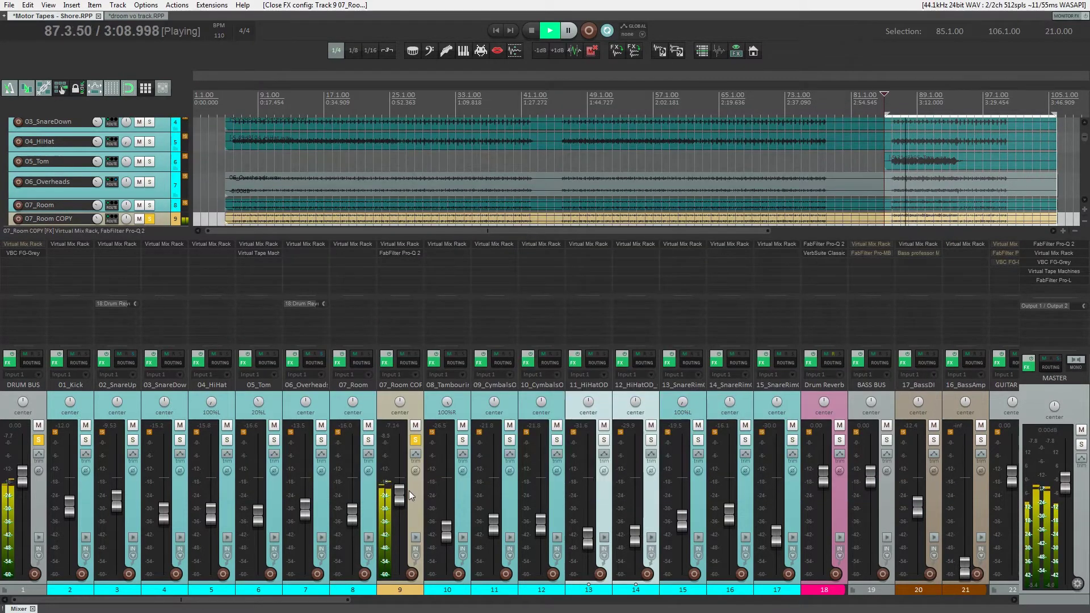
# Try a louder fader level on 07_Room COPY during playback and undo the volume change
pyautogui.moveTo(399, 493); pyautogui.dragTo(400, 480)
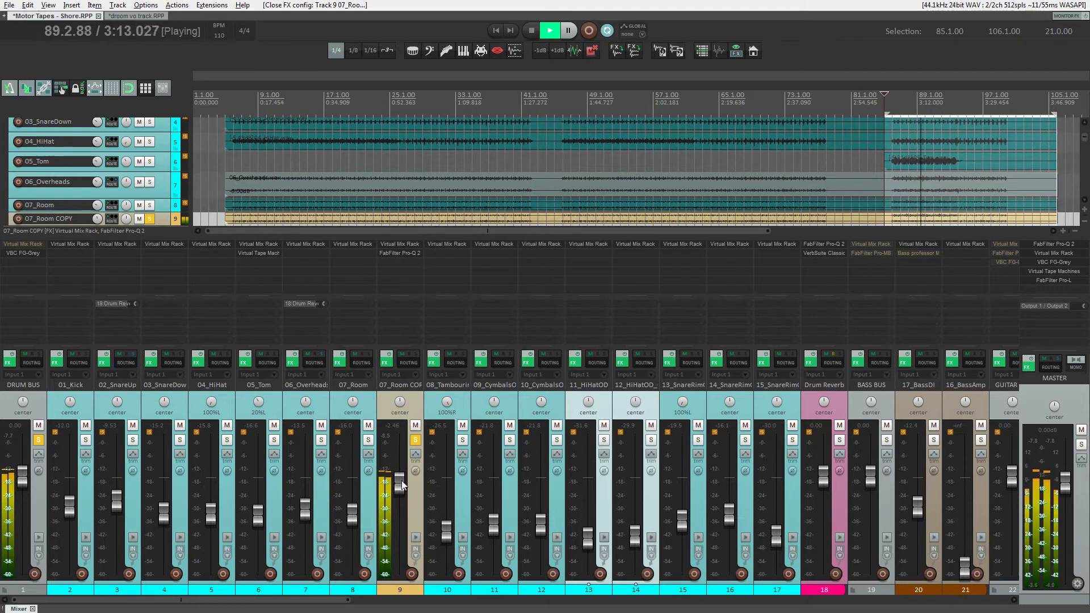
pyautogui.hotkey('ctrl', 'z')
pyautogui.press('space')
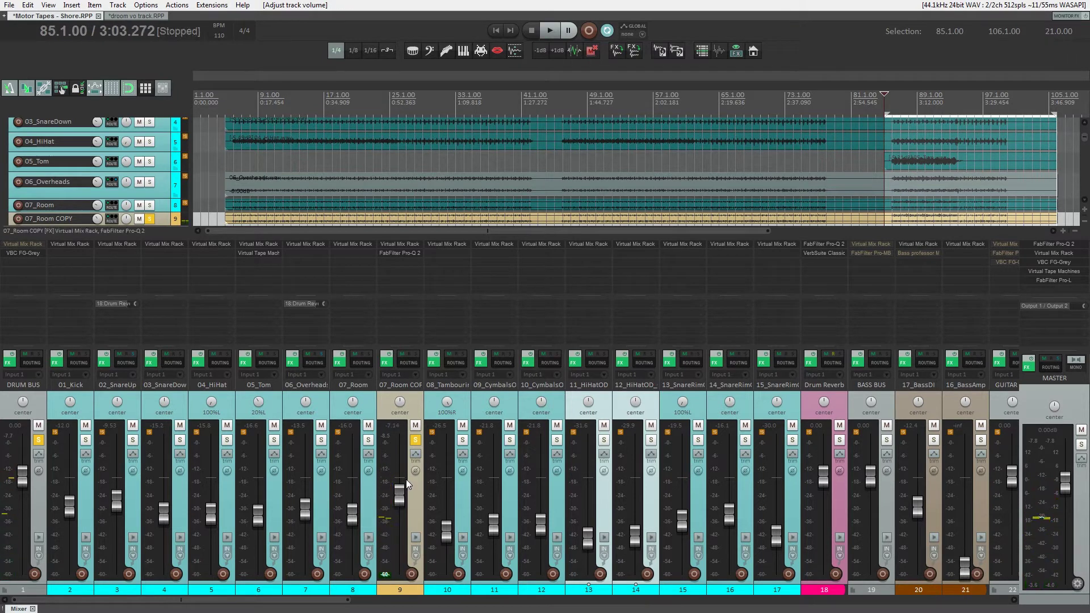
# Pull the 07_Room COPY fader fully down and blend it into the playing drum bus mix at about -15.6 dB
pyautogui.moveTo(406, 479); pyautogui.dragTo(398, 582)
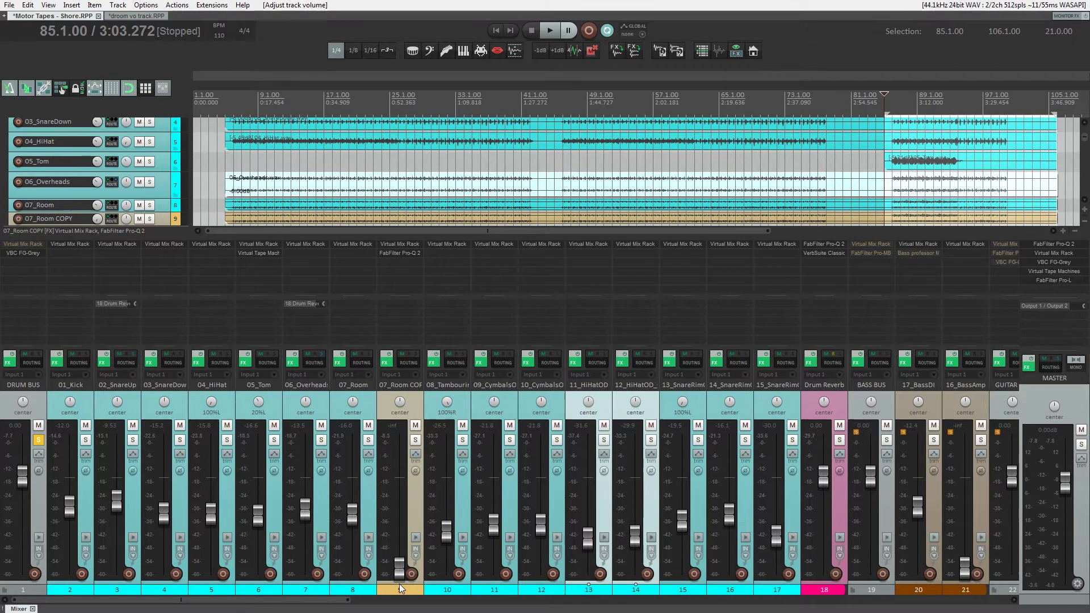
pyautogui.press('space')
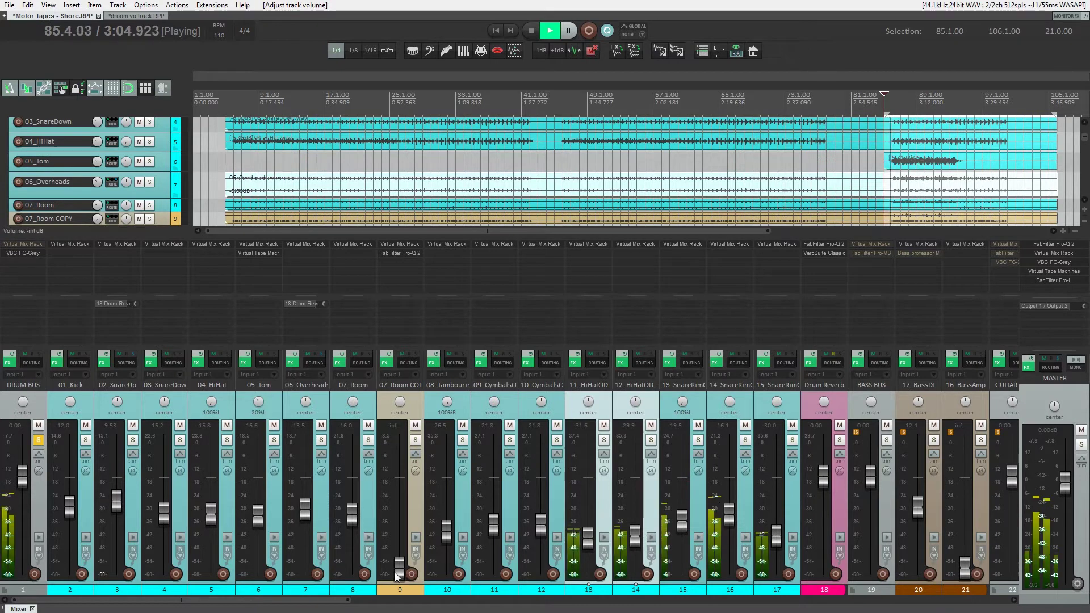
pyautogui.moveTo(397, 573); pyautogui.dragTo(397, 519)
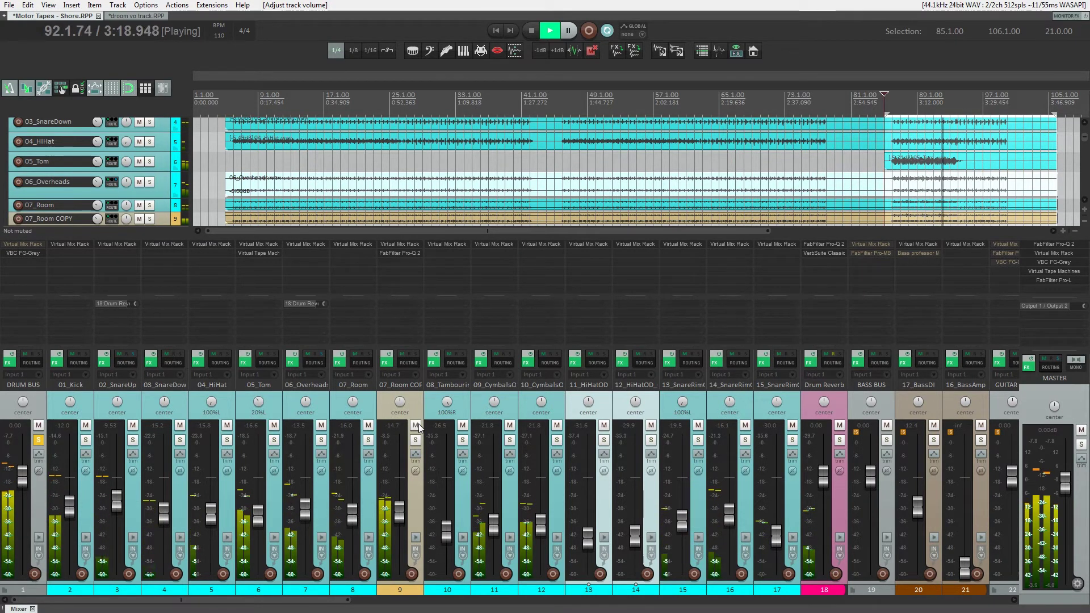
pyautogui.moveTo(402, 503); pyautogui.dragTo(401, 507)
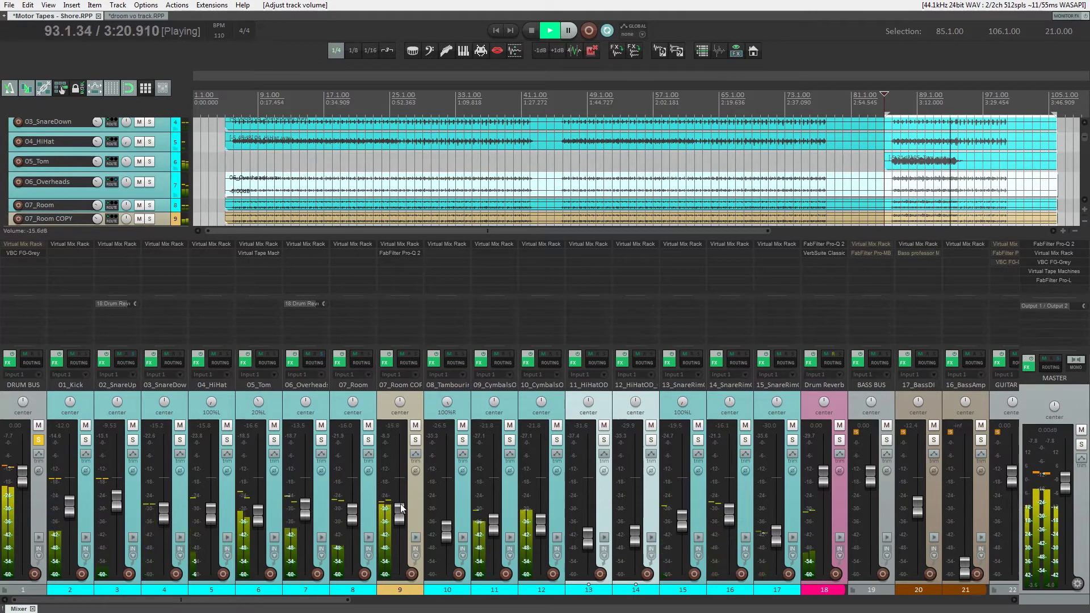
pyautogui.press('space')
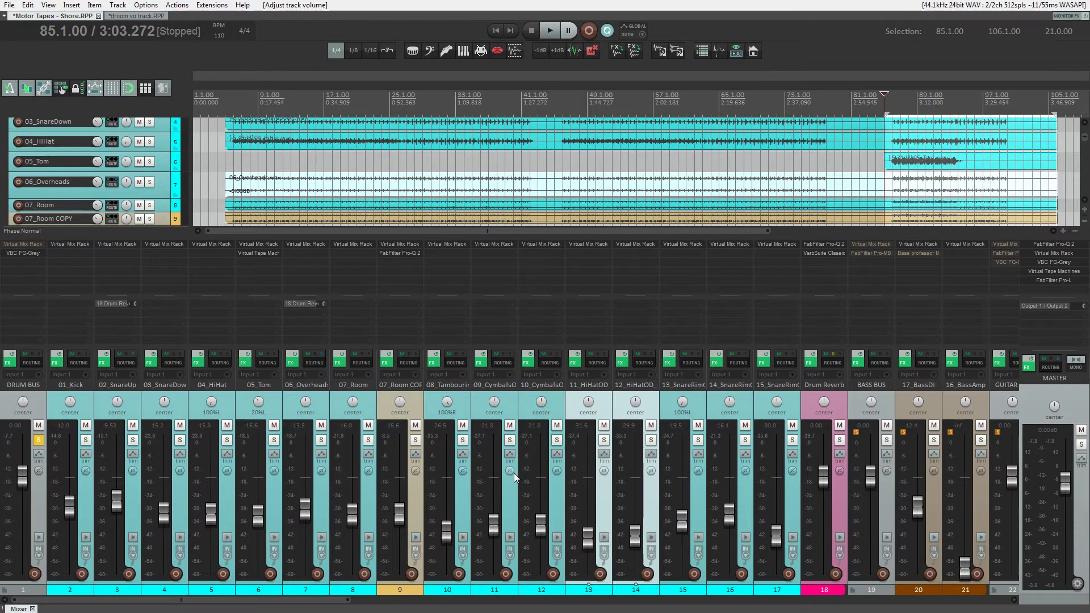
# Compare the drum mix with 07_Room COPY muted and unmuted during playback, leaving the track unmuted
pyautogui.press('space')
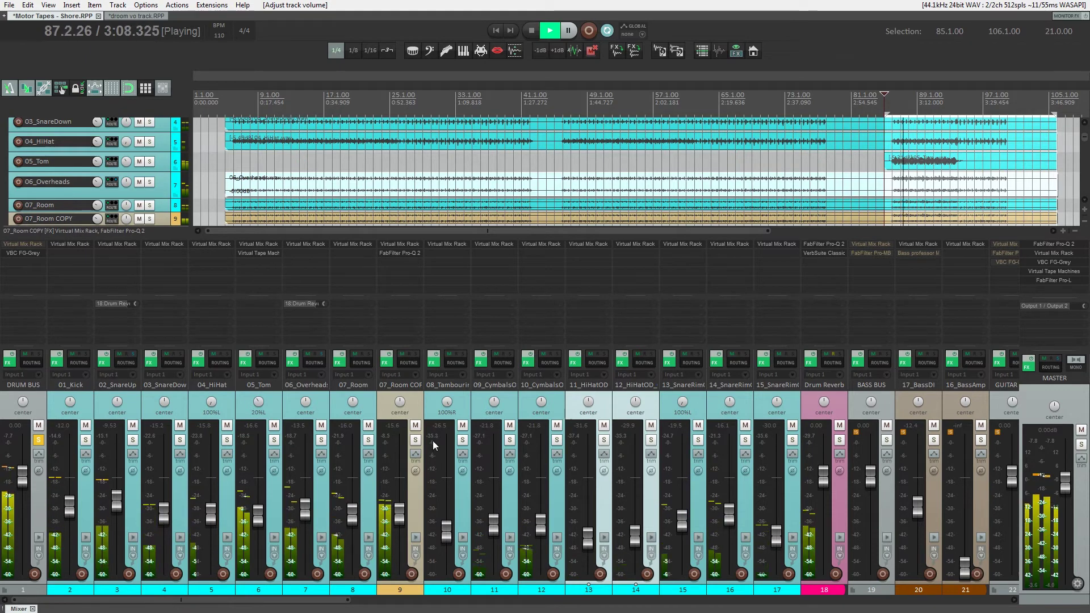
pyautogui.click(415, 425)
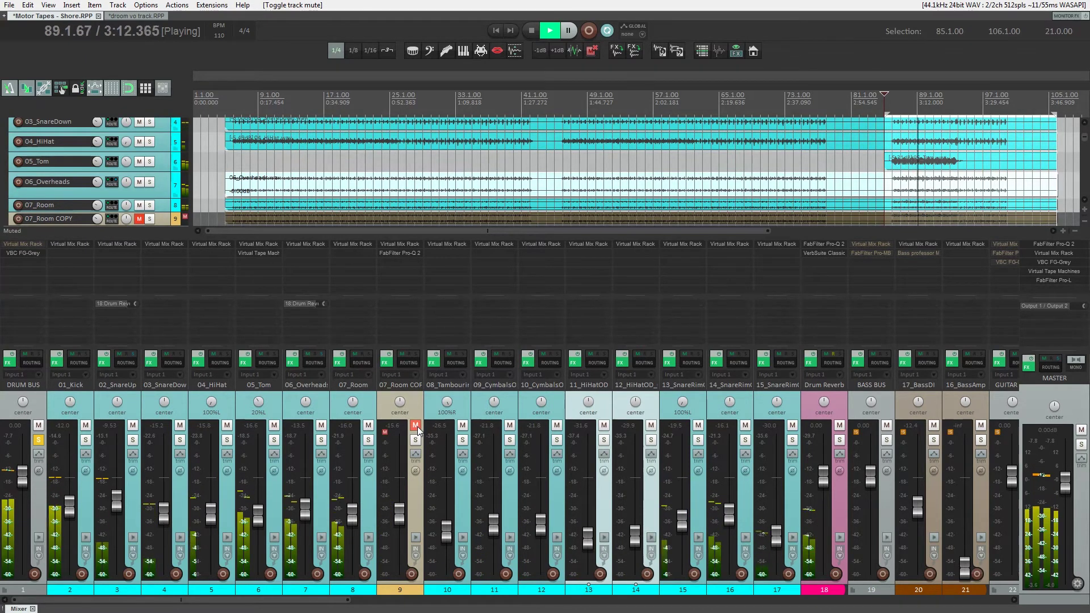
pyautogui.click(415, 426)
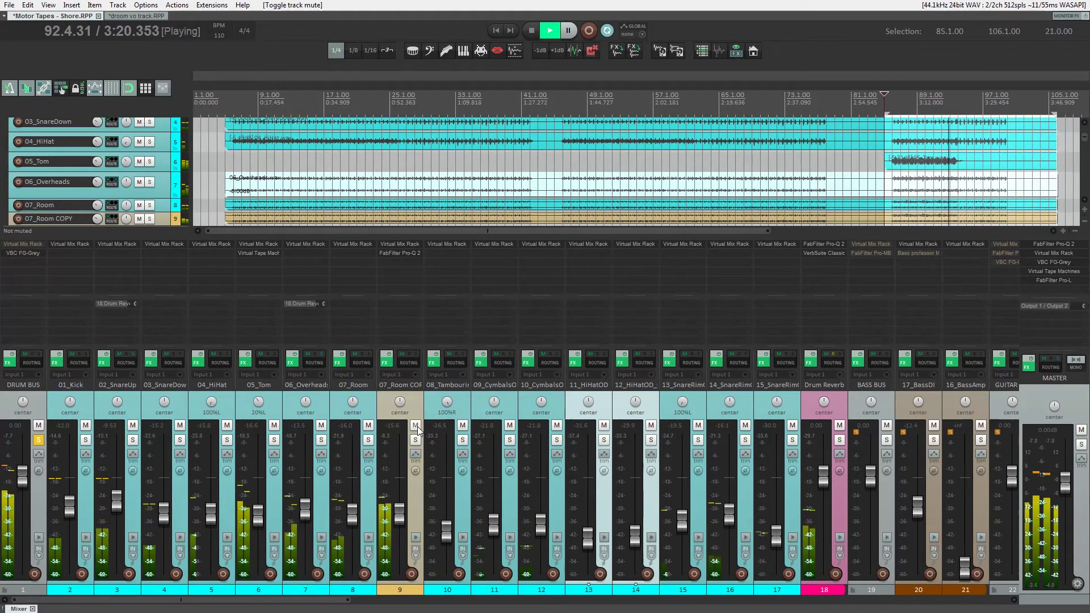
pyautogui.click(416, 425)
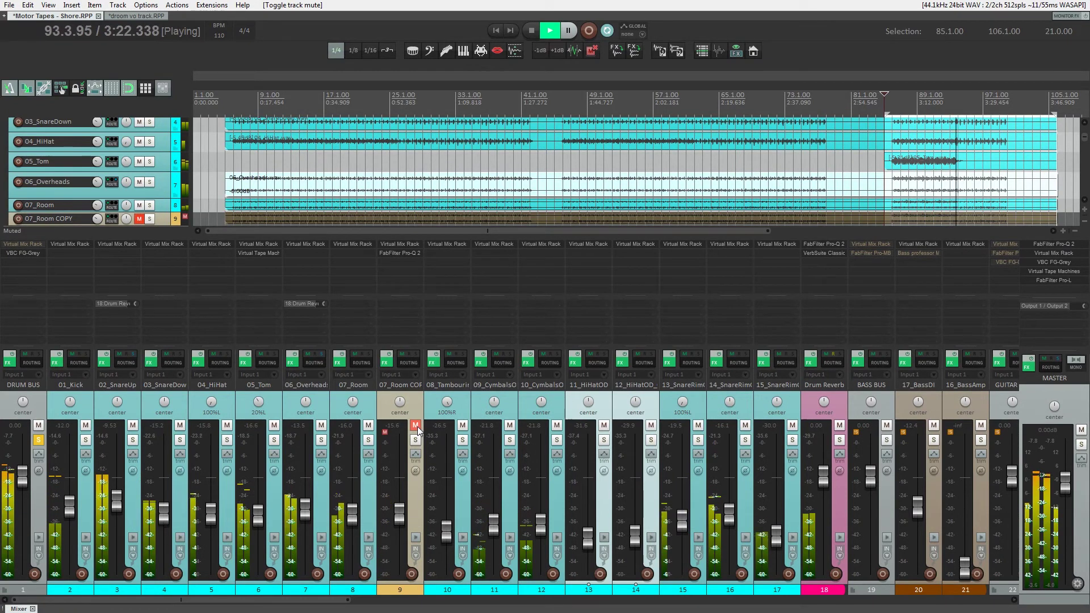
pyautogui.press('space')
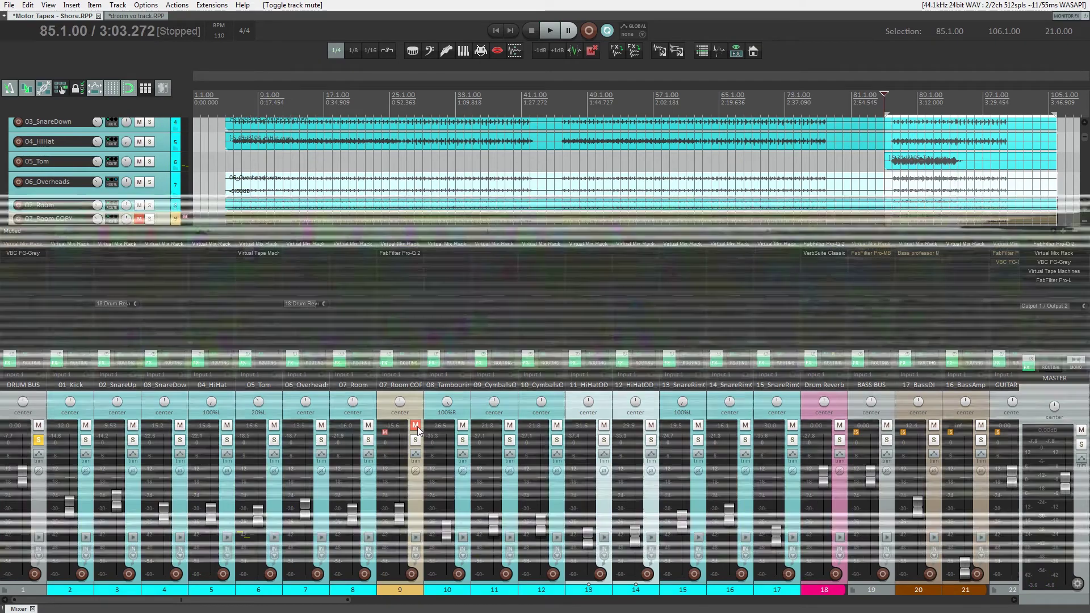
pyautogui.click(416, 428)
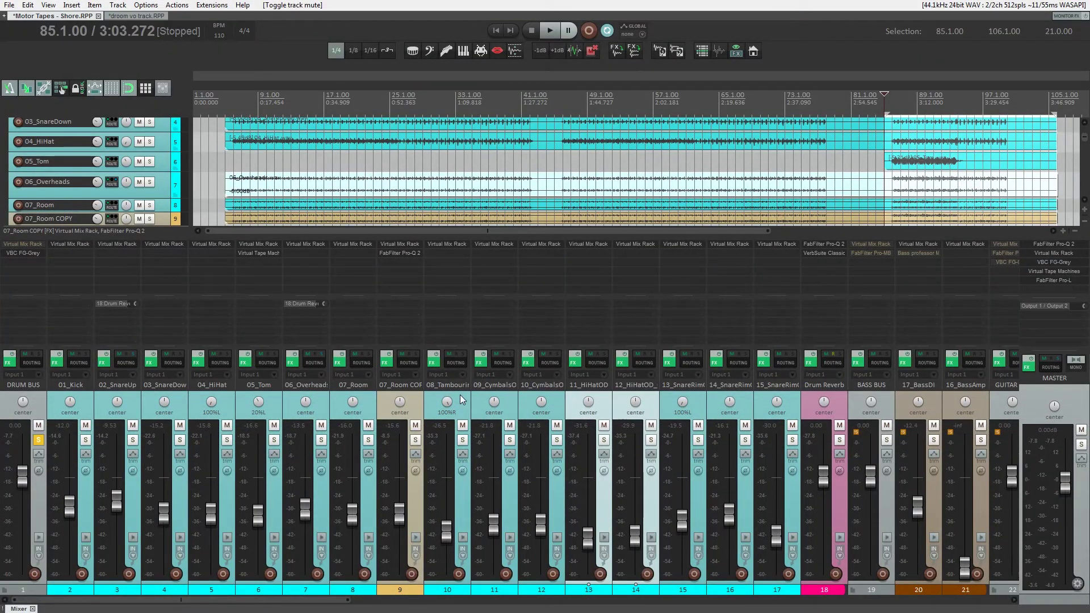
# Examine the low-cut and high-shelf bands in the FabFilter Pro-Q 2 on 07_Room COPY, and close the plugin
pyautogui.click(399, 253)
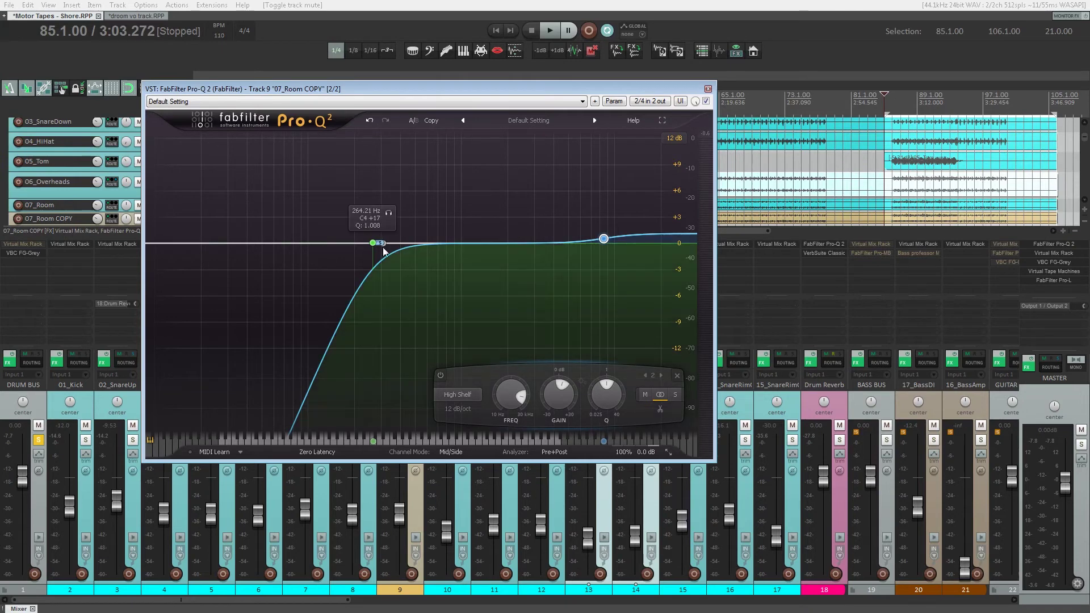
pyautogui.moveTo(420, 89); pyautogui.dragTo(519, 83)
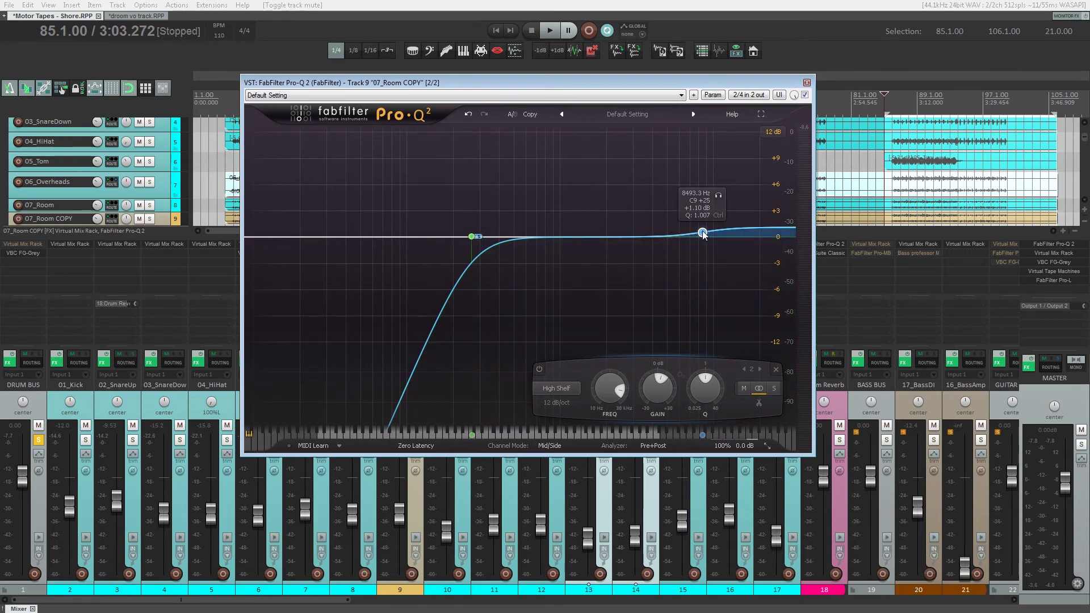
pyautogui.press('Escape')
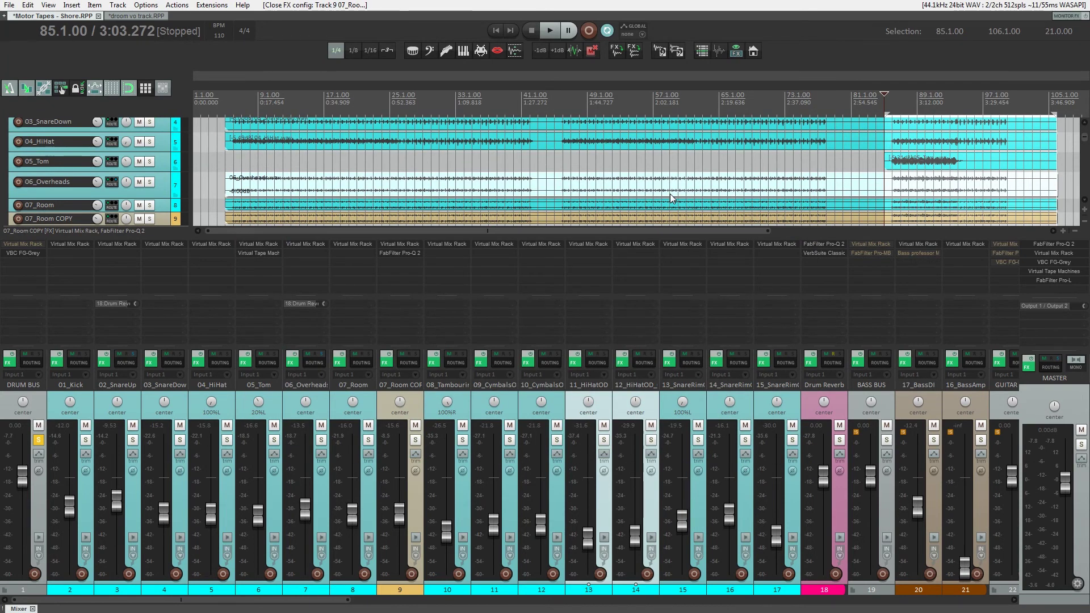